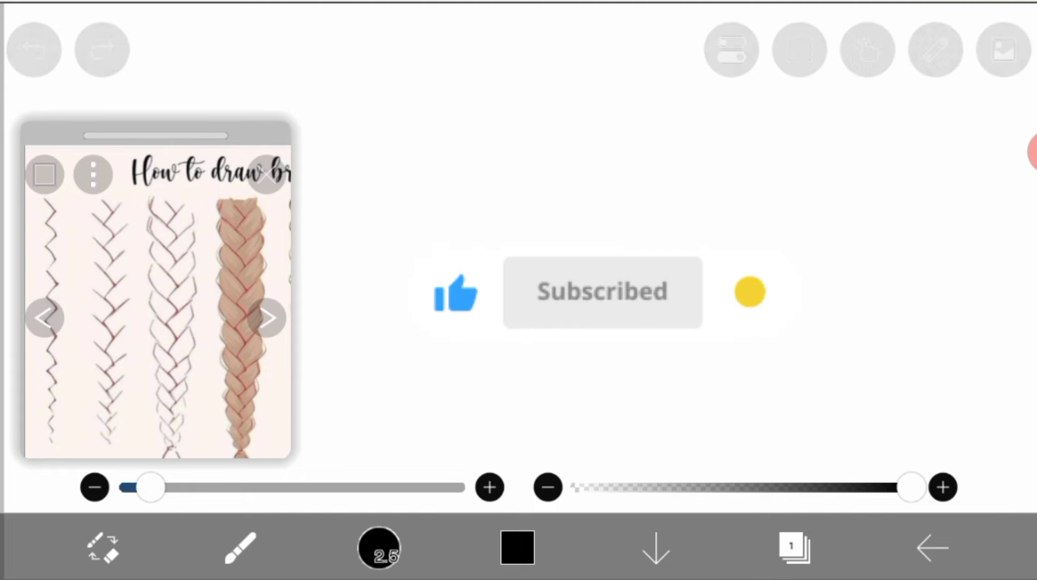
- Draw a short black zigzag stroke down from the top centre of the canvas
left_click_drag(486, 96, 520, 189)
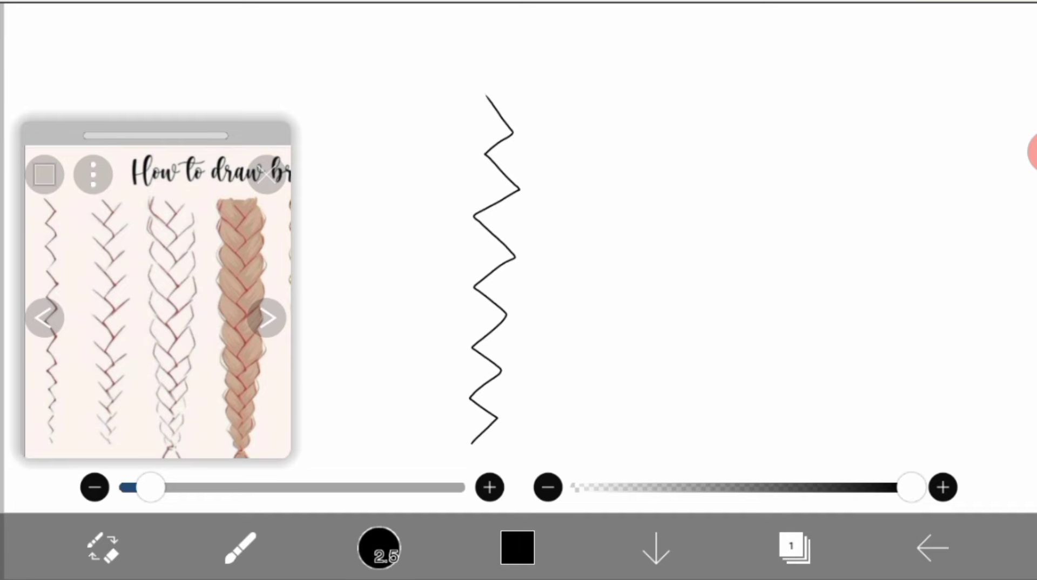
- Continue the zigzag down to the bottom of the canvas, then undo the final stroke
left_click_drag(471, 444, 501, 470)
left_click_drag(507, 506, 505, 521)
scroll(488, 297, "up", 2)
scroll(488, 297, "up", 1)
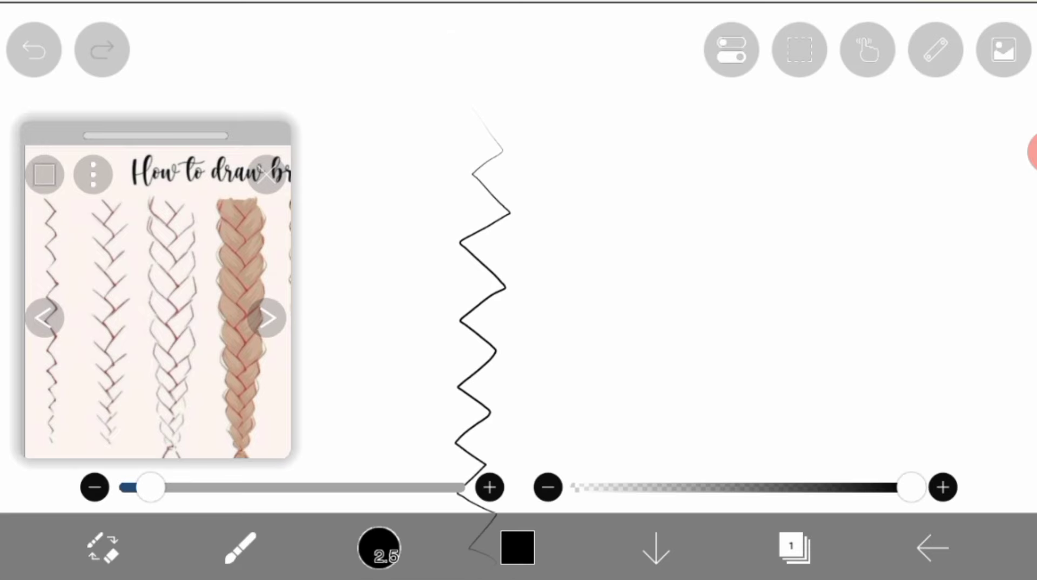
left_click(34, 50)
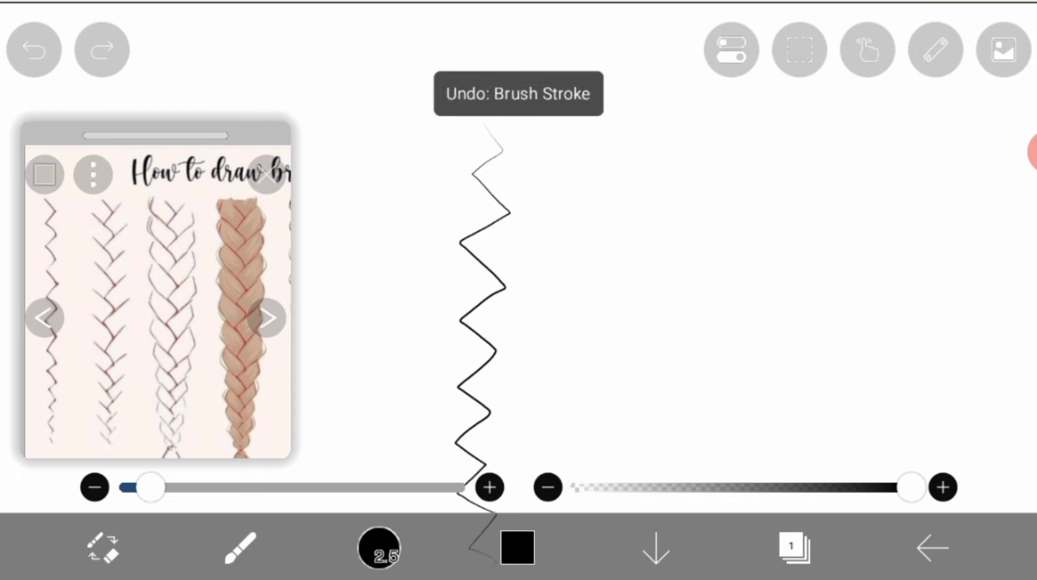
- Try a strand line beside the zigzag, then undo it and clear the stray dots
scroll(486, 297, "up", 5)
left_click_drag(578, 243, 491, 319)
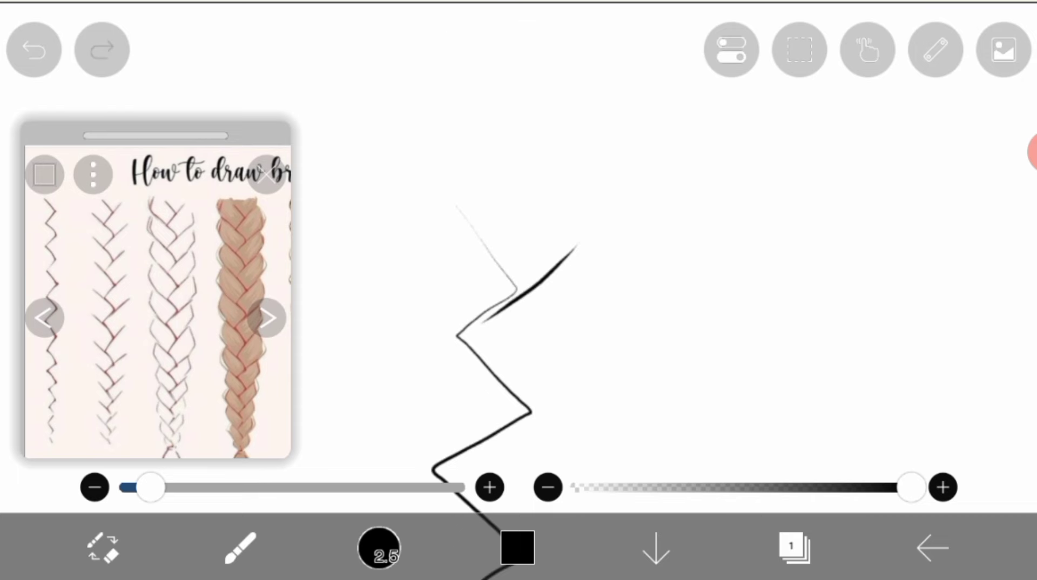
left_click(34, 49)
left_click(33, 50)
left_click(34, 50)
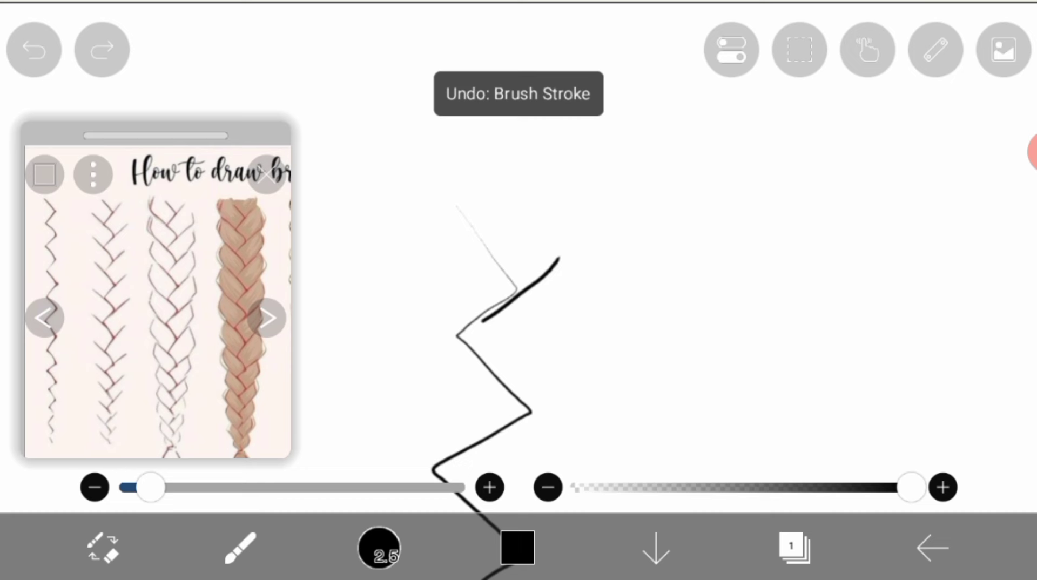
left_click(34, 49)
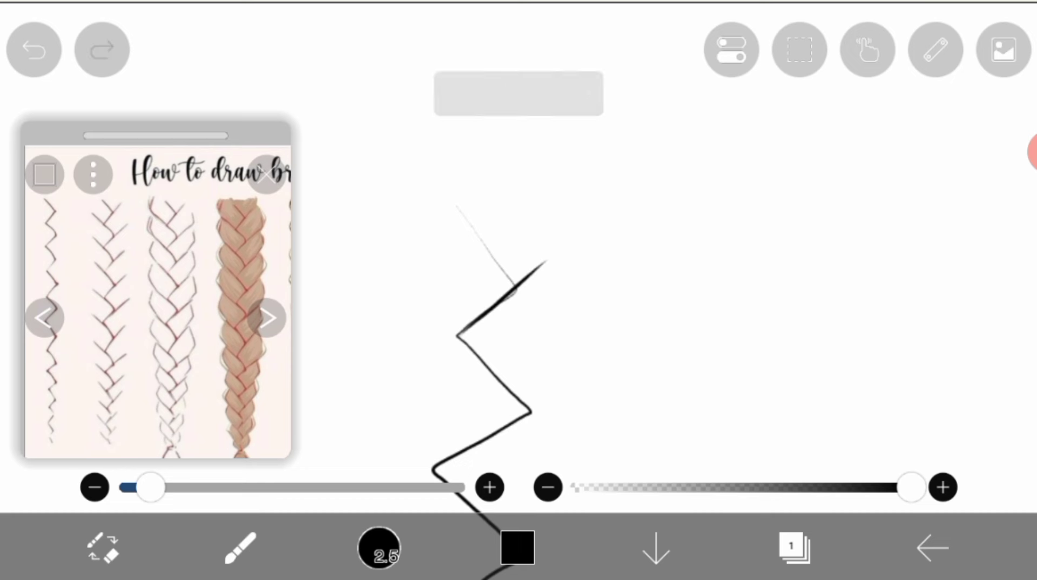
- Draw diagonal strand lines branching off the zigzag's left and right corners
left_click_drag(404, 294, 454, 341)
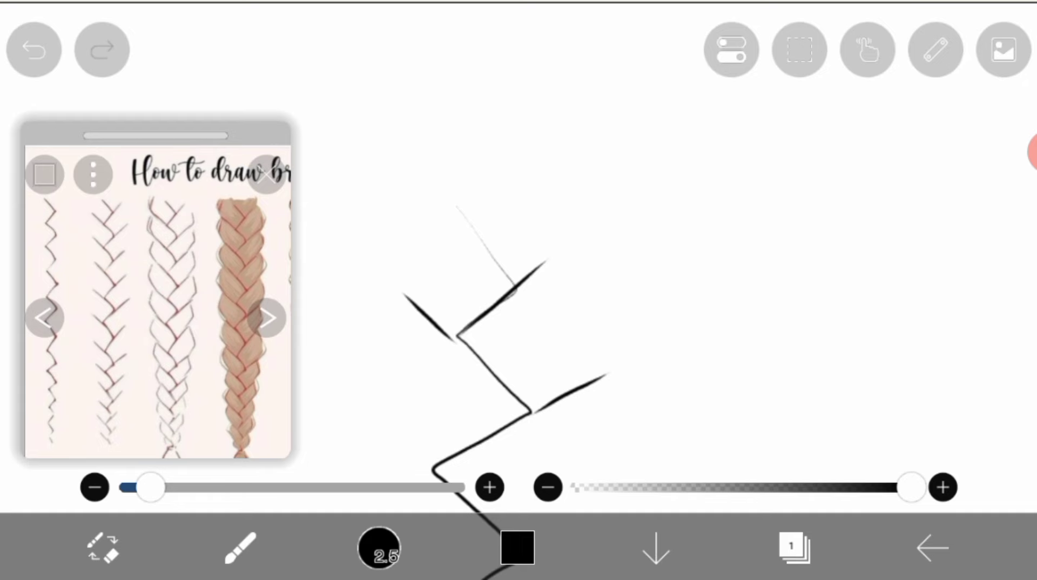
scroll(518, 292, "down", 3)
scroll(518, 291, "up", 3)
left_click_drag(391, 250, 452, 294)
scroll(518, 292, "down", 1)
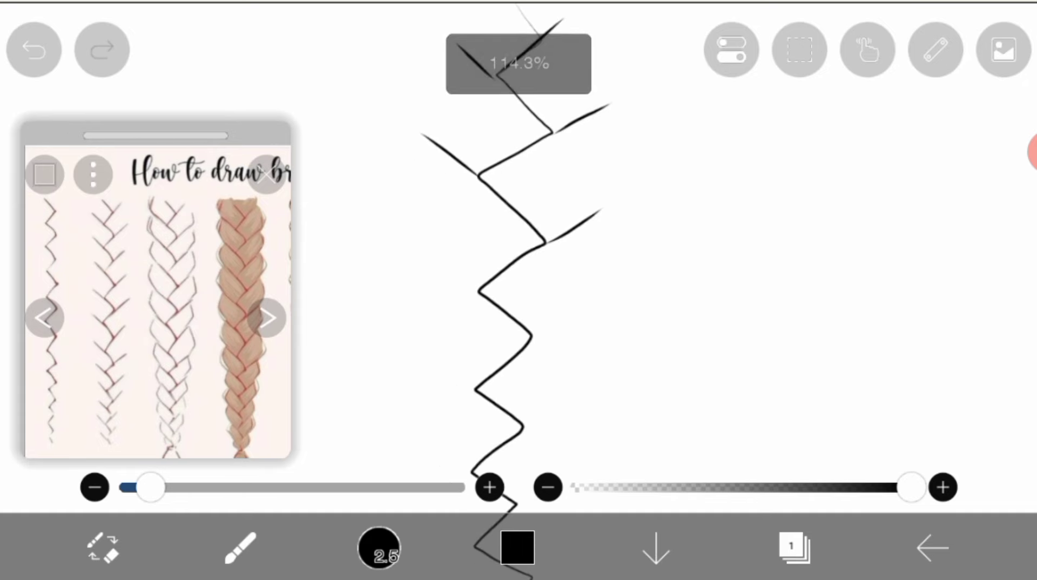
left_click_drag(422, 269, 477, 292)
scroll(519, 291, "down", 3)
scroll(518, 292, "up", 3)
left_click_drag(415, 239, 459, 259)
left_click_drag(504, 298, 522, 289)
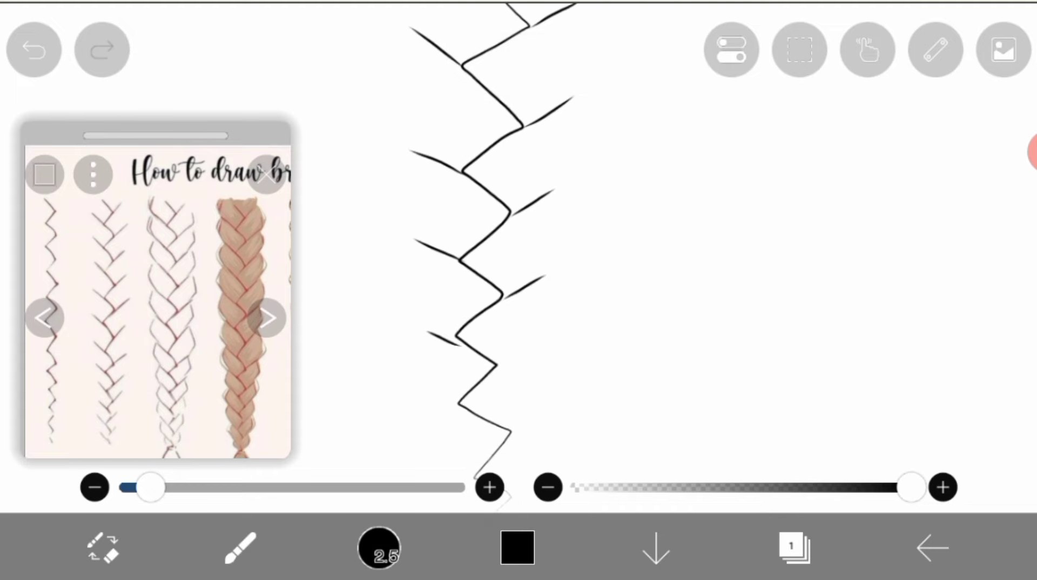
- Undo the misdrawn short strands and redraw the short left strand
left_click(33, 50)
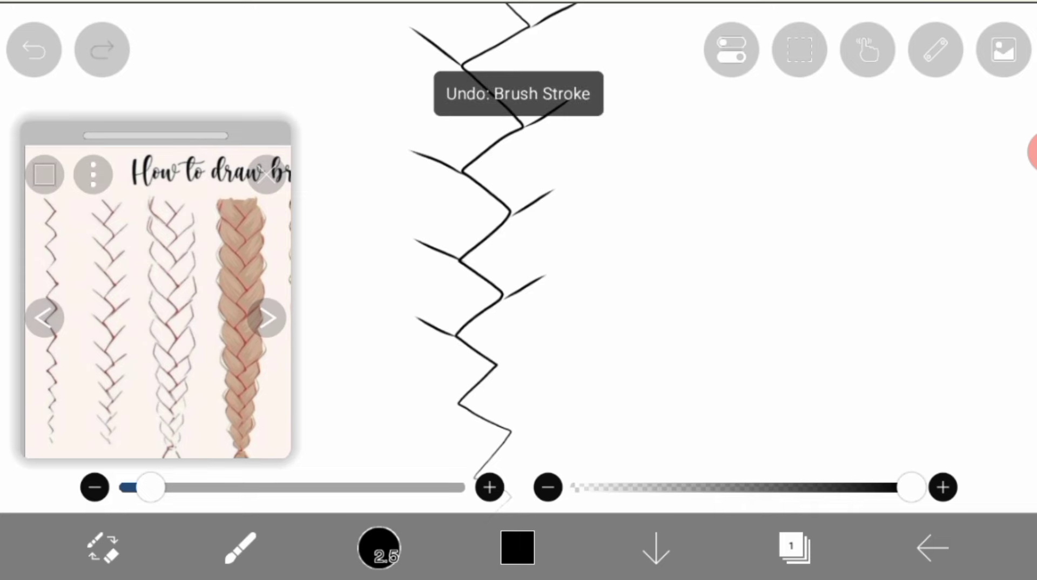
scroll(459, 243, "down", 2)
scroll(459, 243, "up", 5)
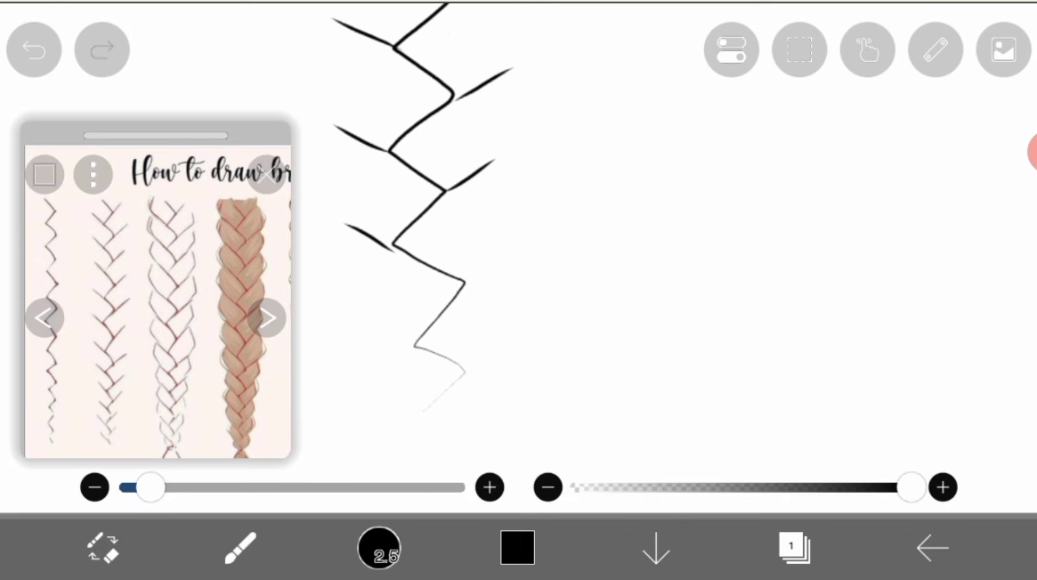
left_click(517, 548)
left_click(33, 50)
left_click(517, 548)
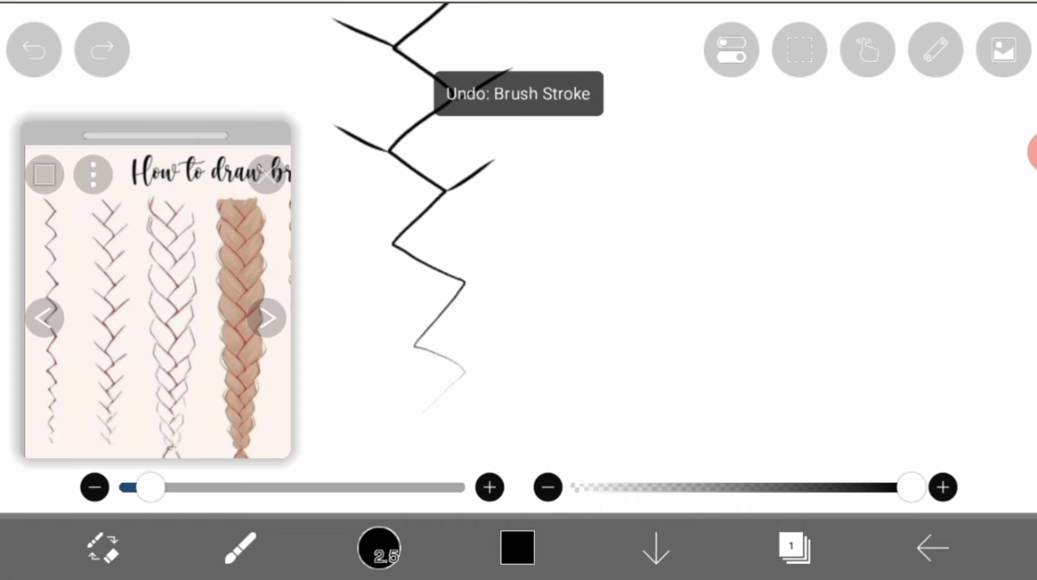
left_click_drag(354, 221, 392, 244)
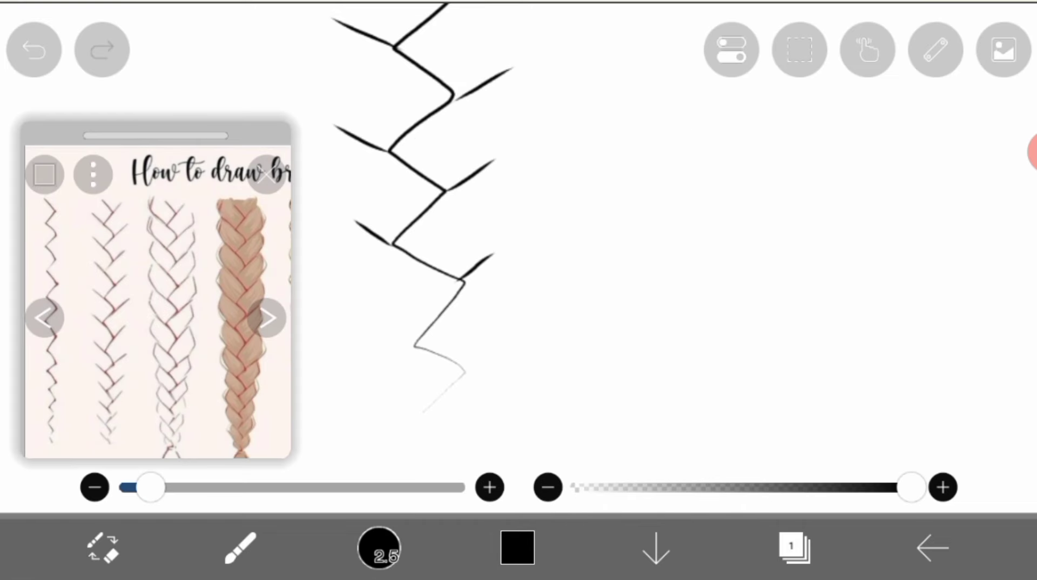
left_click(33, 50)
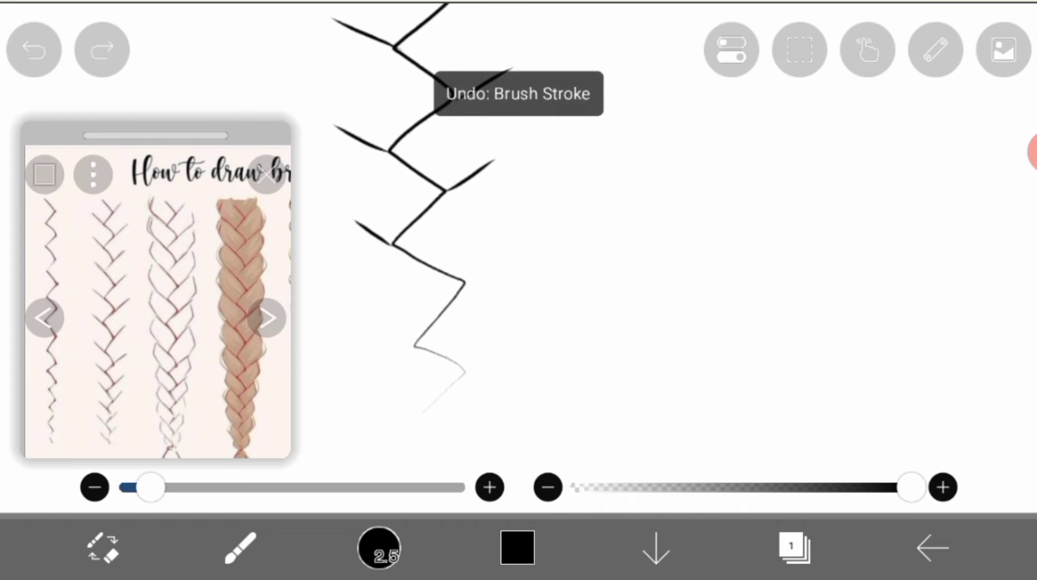
- Add a left strand at the bottom zigzag corner and zoom out to review the braid
left_click_drag(378, 327, 413, 346)
scroll(519, 216, "down", 3)
scroll(518, 216, "down", 3)
scroll(515, 216, "down", 2)
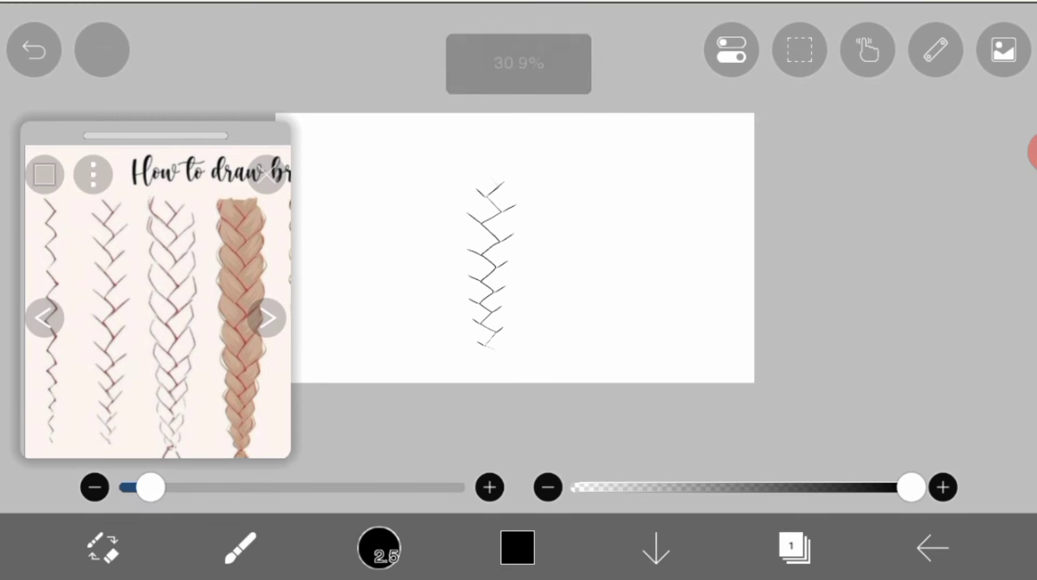
scroll(488, 227, "up", 5)
scroll(488, 227, "up", 4)
scroll(489, 227, "up", 3)
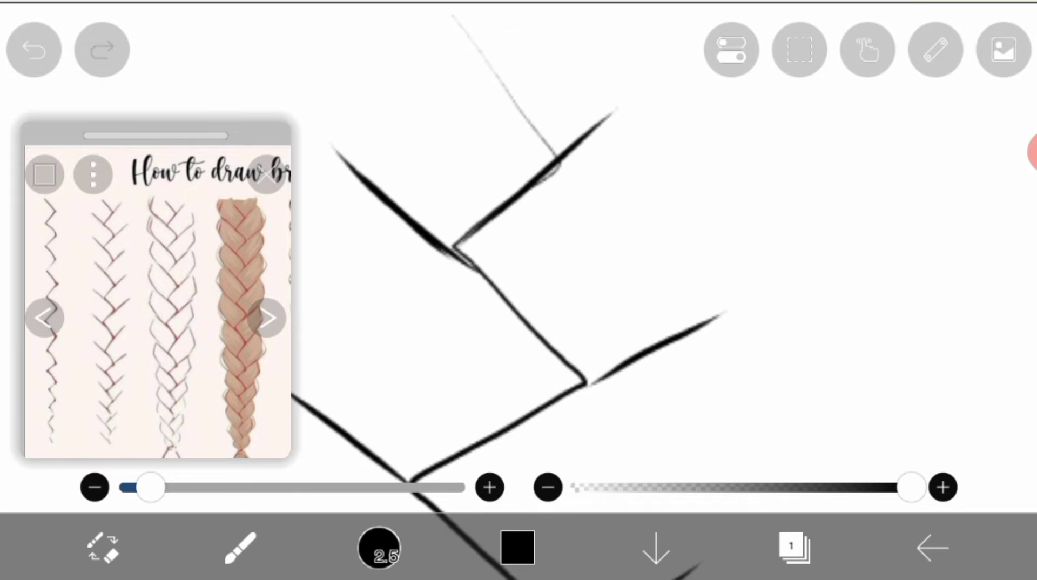
scroll(518, 270, "down", 3)
scroll(518, 270, "down", 3)
scroll(518, 270, "down", 1)
scroll(518, 270, "up", 2)
scroll(519, 270, "up", 1)
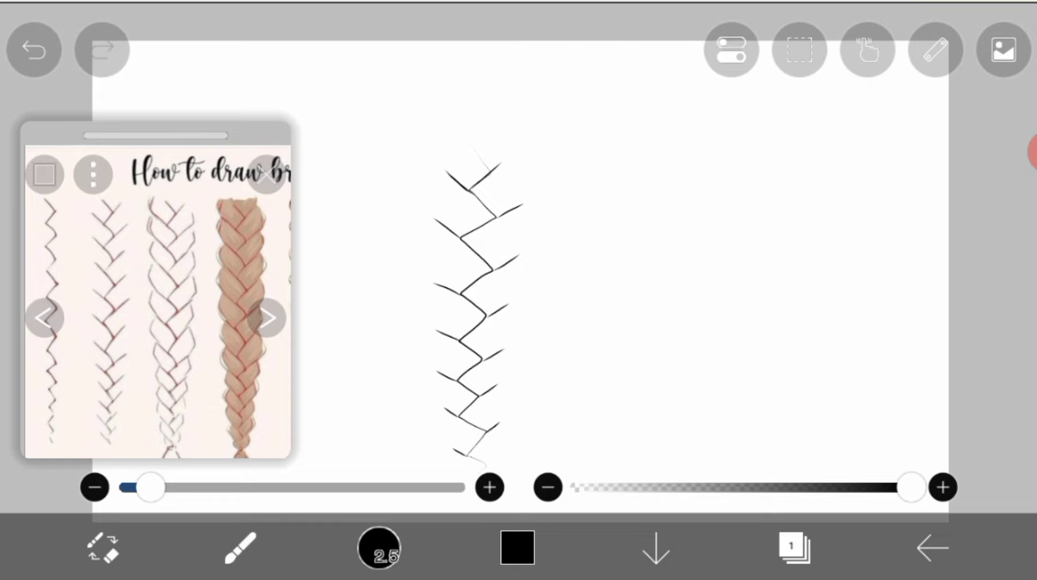
- Lasso-select the braid and squeeze it narrower from the left using Perspective Form
left_click(240, 548)
left_click(203, 154)
mouse_move(386, 195)
left_mouse_down()
mouse_move(471, 559)
mouse_move(389, 197)
left_mouse_up()
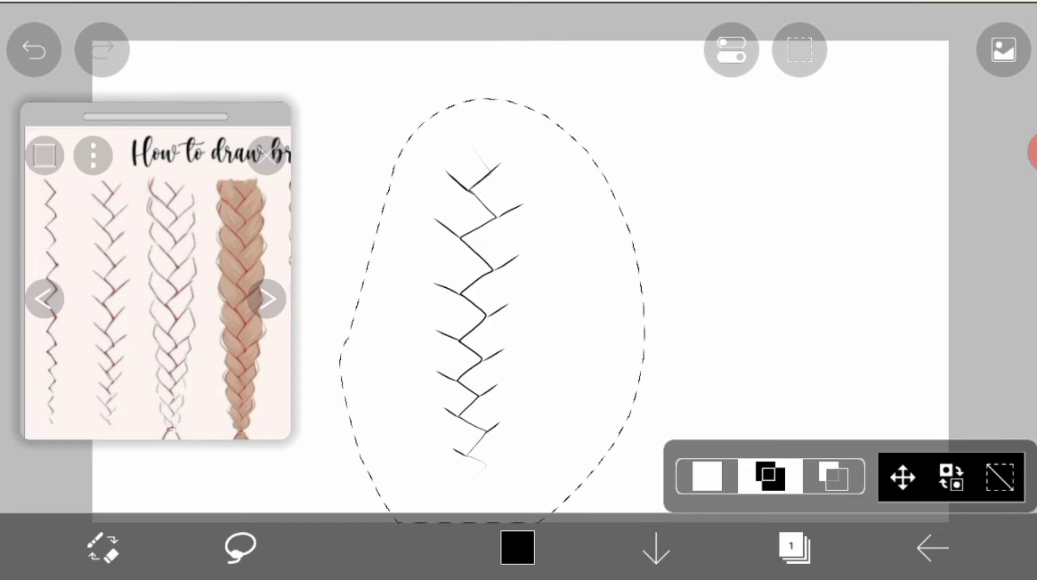
left_click(903, 477)
left_click(786, 303)
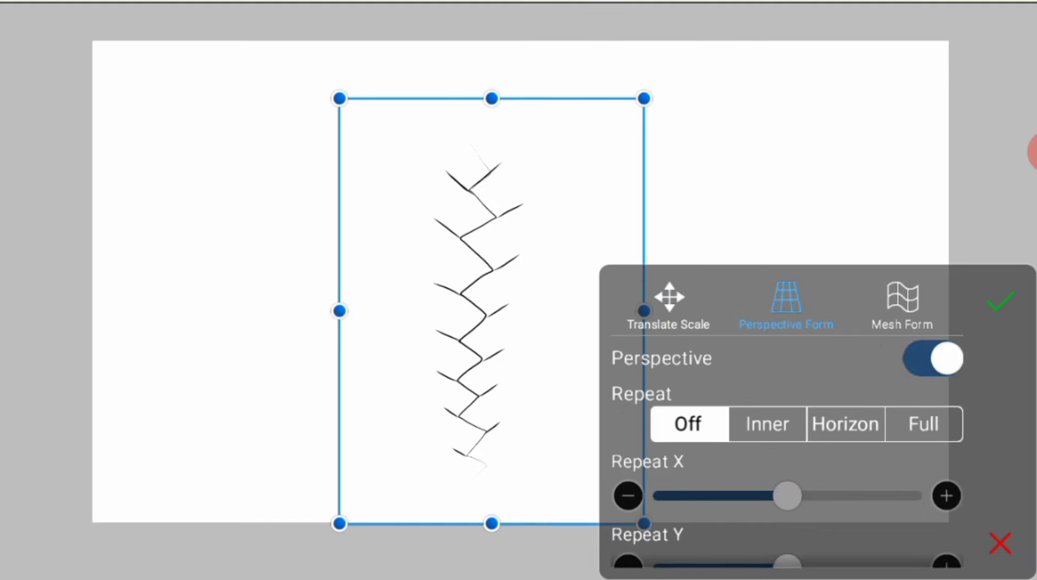
left_click_drag(339, 310, 396, 310)
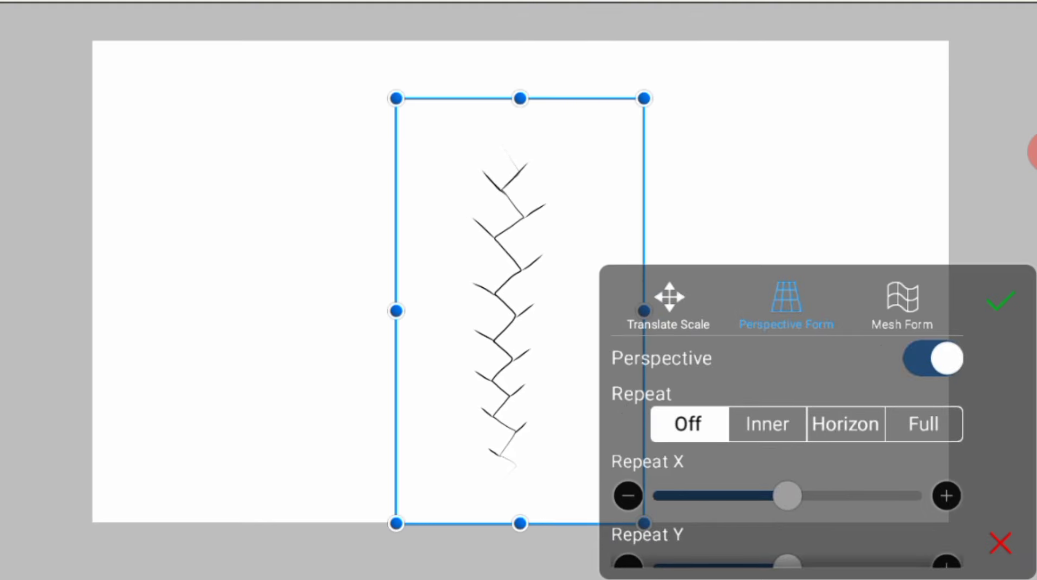
left_click(1001, 301)
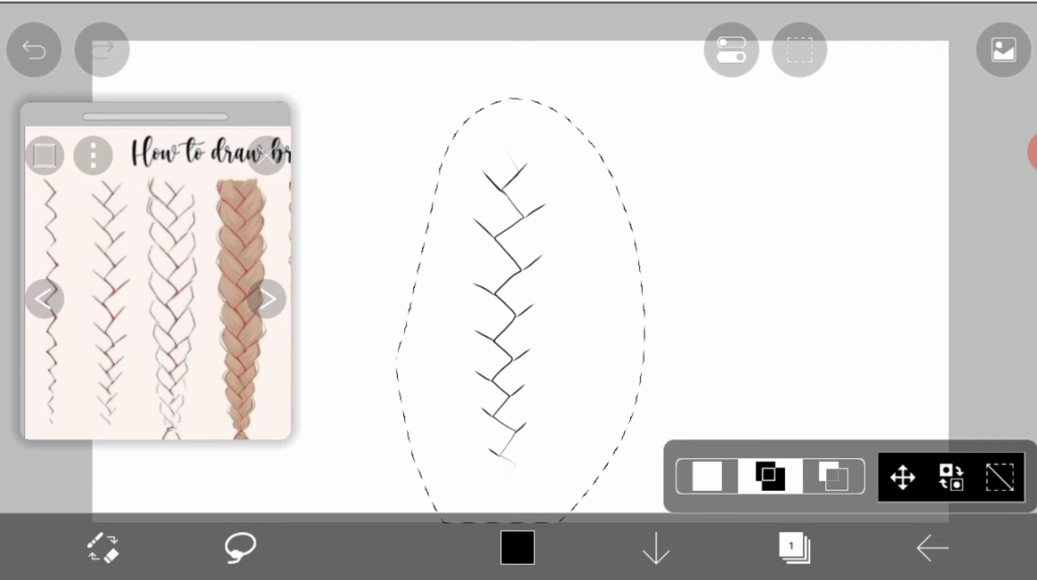
left_click(1001, 477)
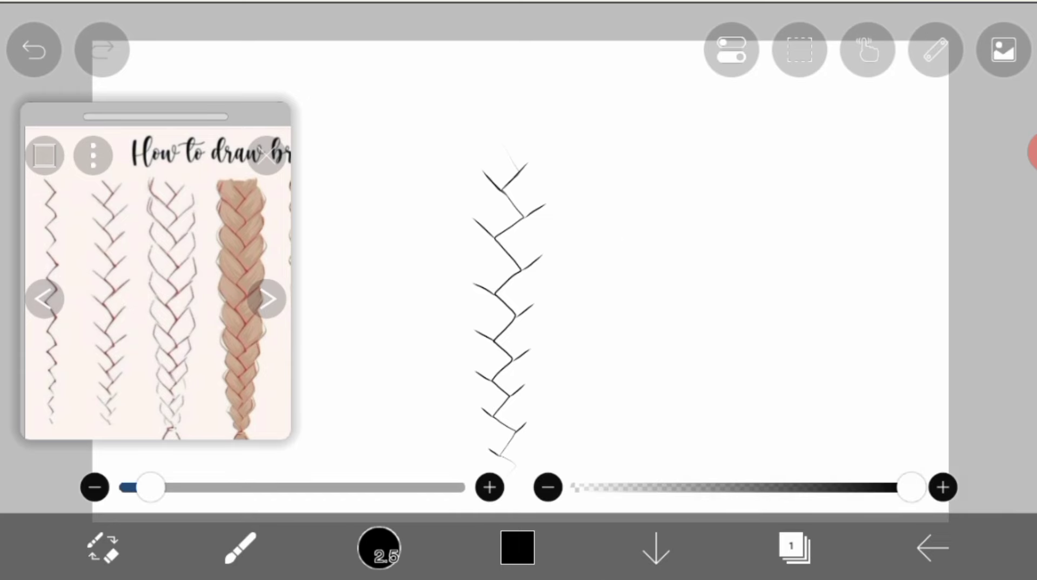
- Draw curved left outlines of the upper braid strands, undoing the last one
scroll(523, 216, "up", 2)
scroll(524, 216, "up", 2)
scroll(524, 216, "up", 3)
scroll(524, 216, "up", 1)
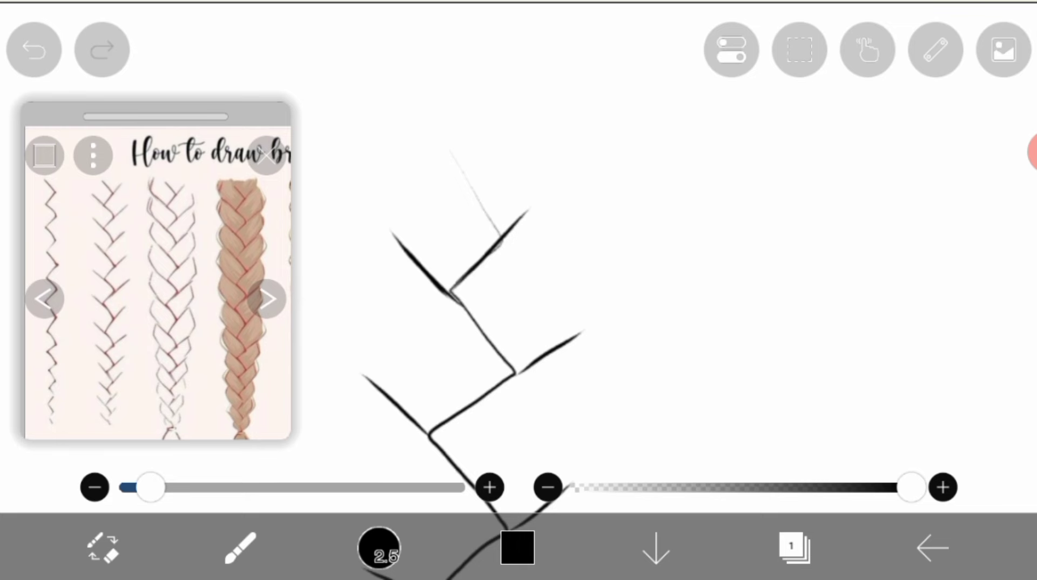
left_click_drag(407, 152, 448, 288)
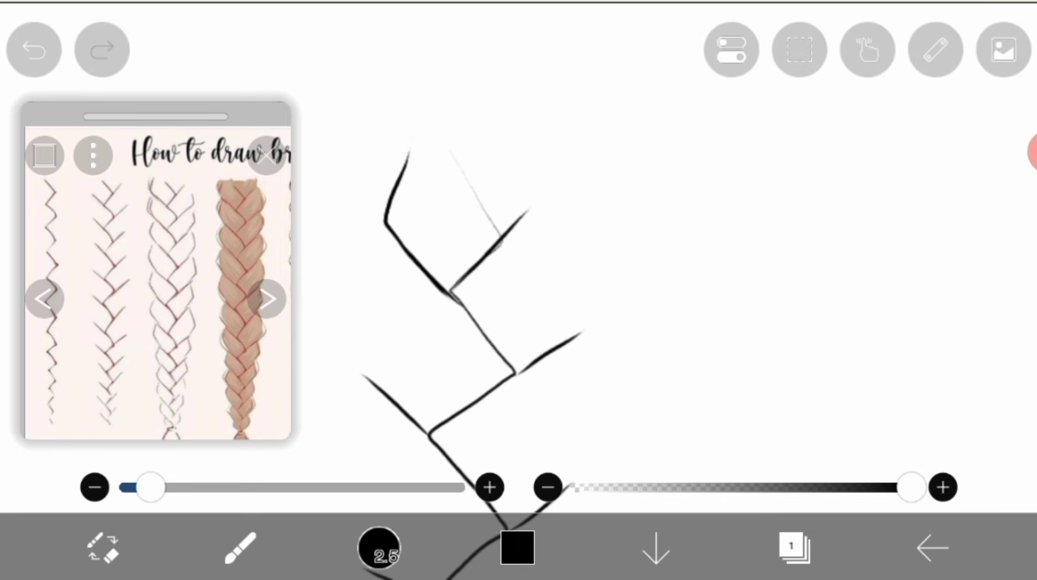
scroll(486, 270, "up", 2)
left_click_drag(429, 151, 375, 316)
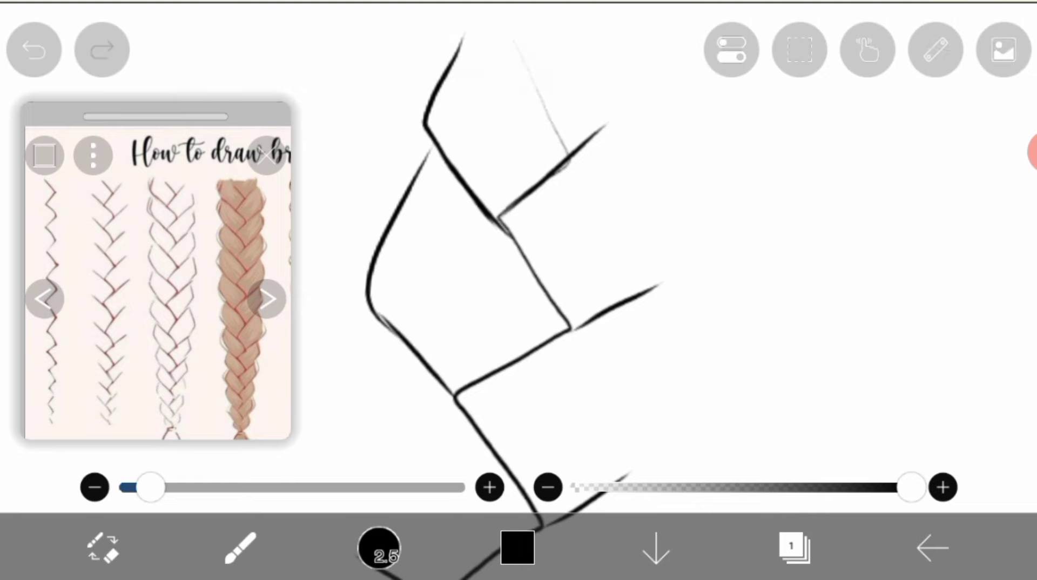
scroll(513, 270, "down", 3)
scroll(513, 270, "up", 2)
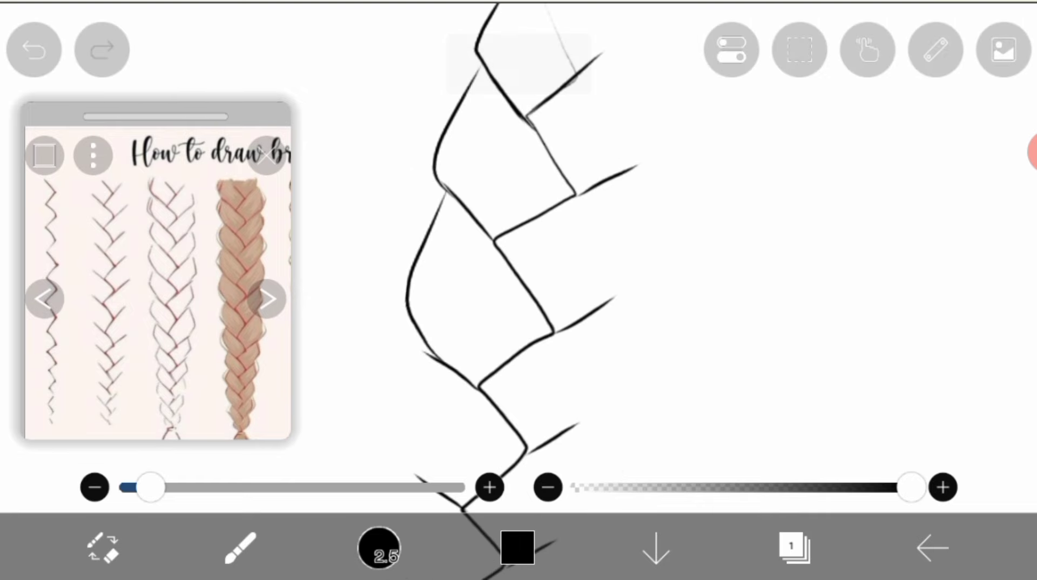
scroll(513, 270, "down", 3)
scroll(513, 270, "up", 3)
scroll(513, 270, "down", 1)
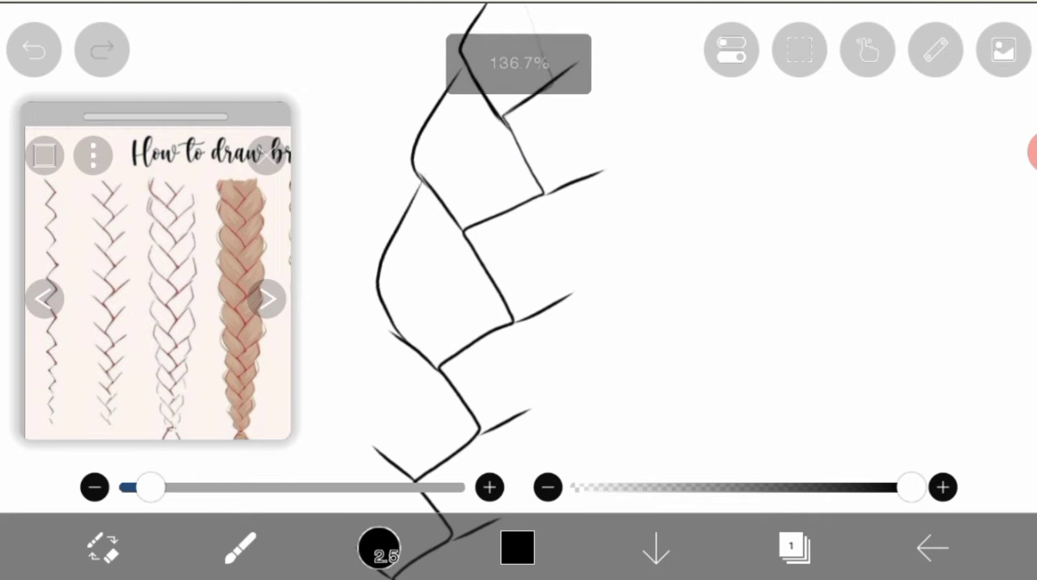
left_click(34, 49)
- Add a short hook to a strand edge, then draw and undo a short left-outline stroke
scroll(513, 270, "up", 3)
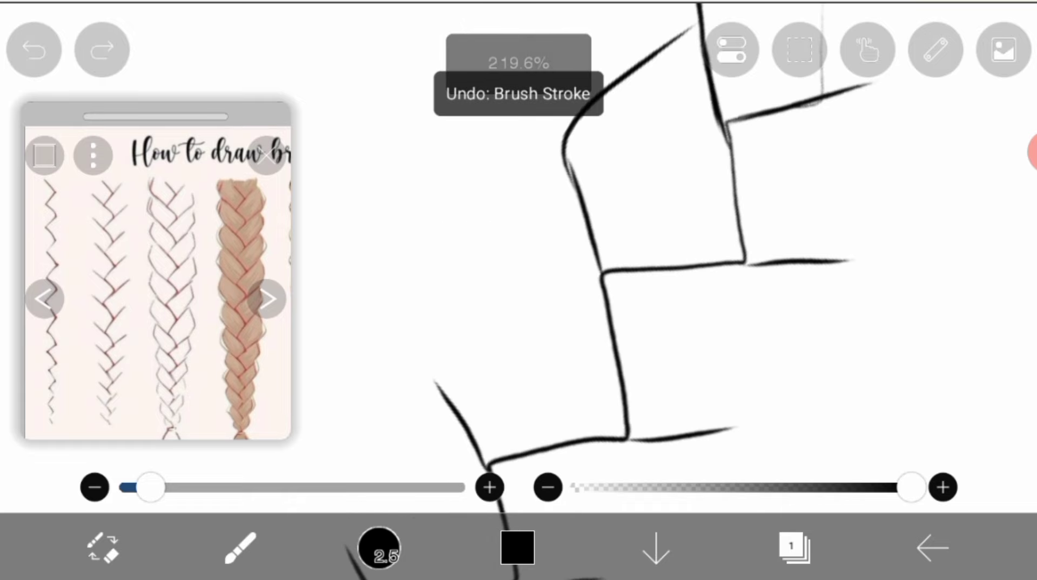
scroll(648, 243, "down", 2)
scroll(648, 243, "up", 2)
scroll(648, 243, "up", 1)
left_click_drag(515, 148, 541, 146)
scroll(594, 270, "down", 2)
scroll(594, 270, "down", 4)
scroll(594, 270, "up", 2)
scroll(594, 270, "up", 3)
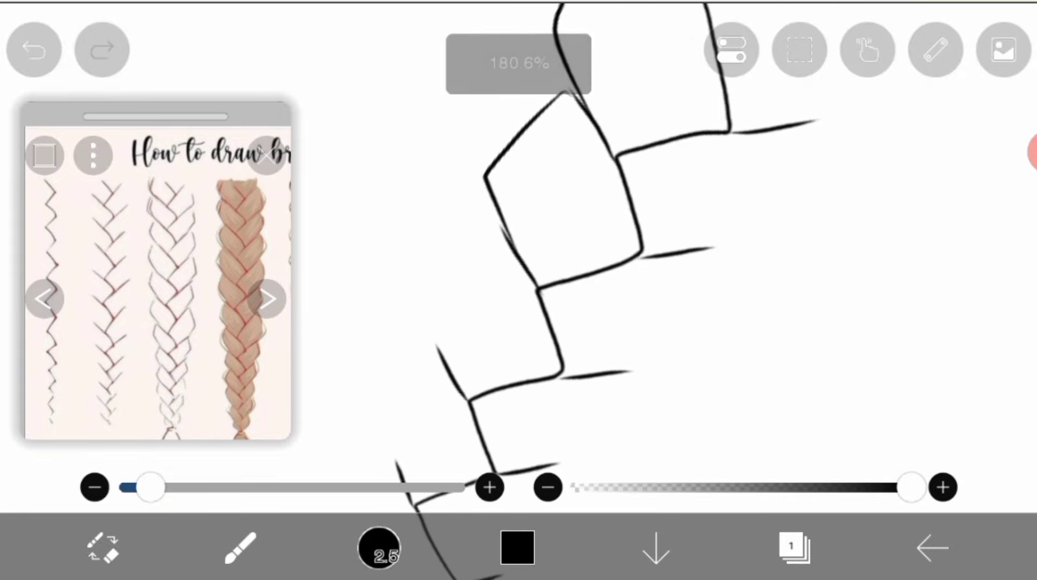
left_click_drag(434, 294, 456, 362)
scroll(594, 270, "down", 1)
scroll(594, 270, "up", 1)
key("ctrl+z")
- Undo one more outline stroke and zoom around to review the braid sections
scroll(594, 270, "up", 3)
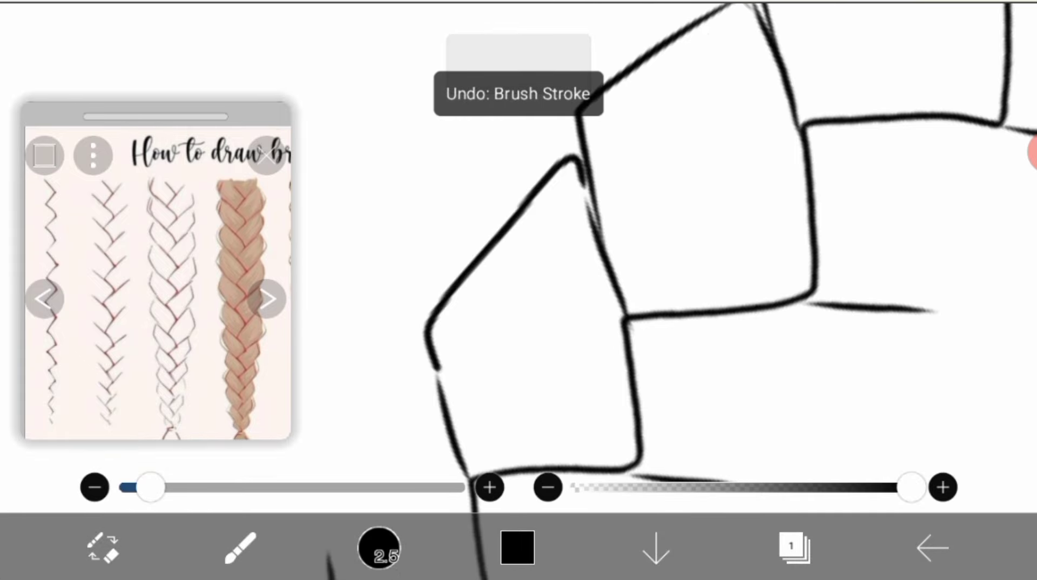
scroll(594, 270, "down", 5)
scroll(594, 270, "down", 3)
scroll(594, 270, "up", 5)
scroll(594, 270, "up", 1)
scroll(594, 270, "down", 2)
scroll(594, 270, "up", 3)
key("ctrl+z")
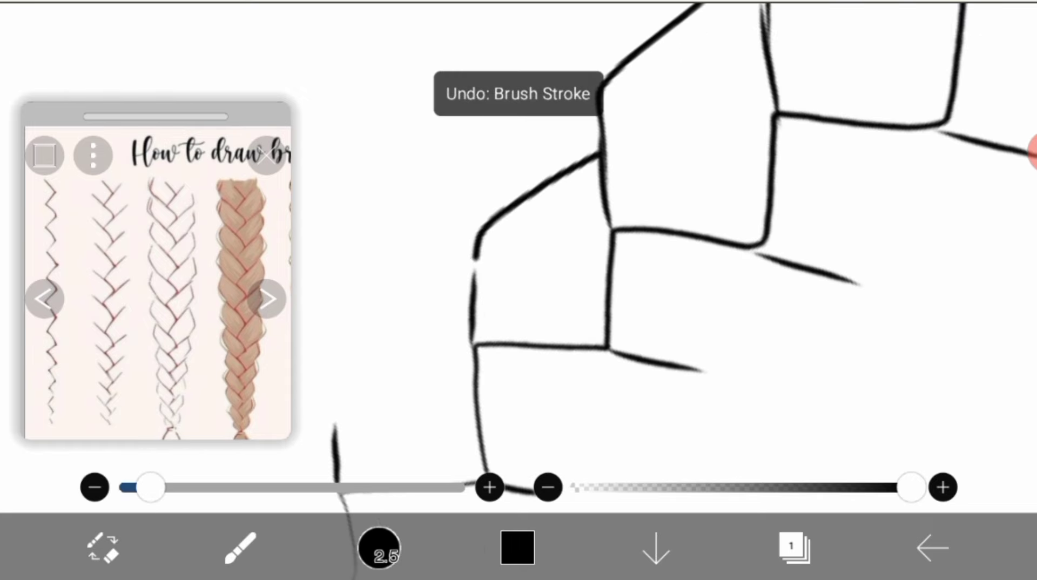
scroll(594, 270, "down", 1)
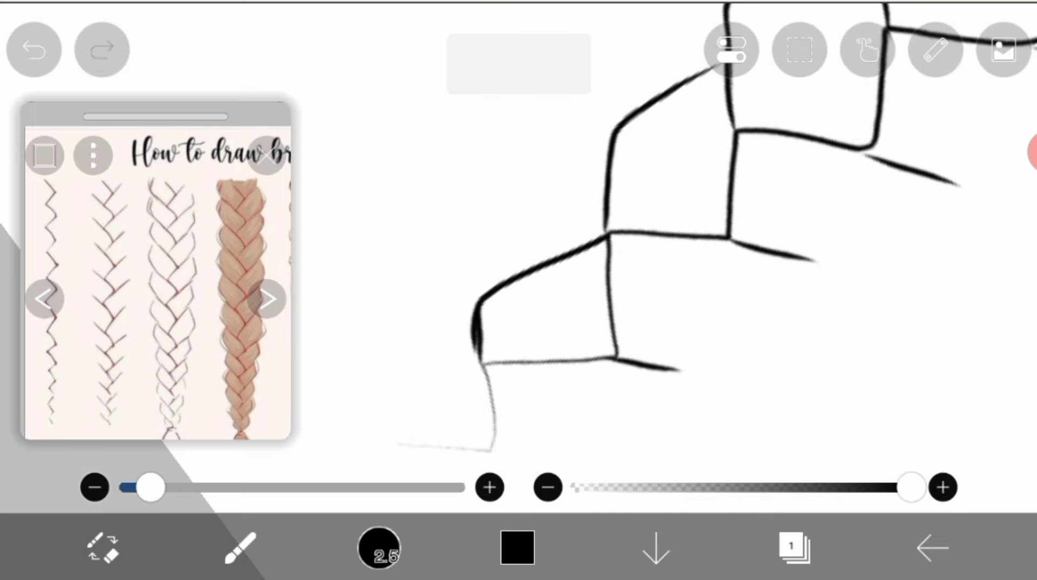
scroll(594, 270, "down", 3)
scroll(594, 270, "down", 3)
scroll(594, 270, "up", 1)
scroll(594, 270, "up", 2)
scroll(594, 270, "up", 2)
scroll(459, 324, "down", 2)
scroll(459, 324, "down", 2)
scroll(459, 324, "up", 3)
scroll(459, 324, "up", 1)
scroll(459, 351, "up", 1)
scroll(459, 351, "down", 1)
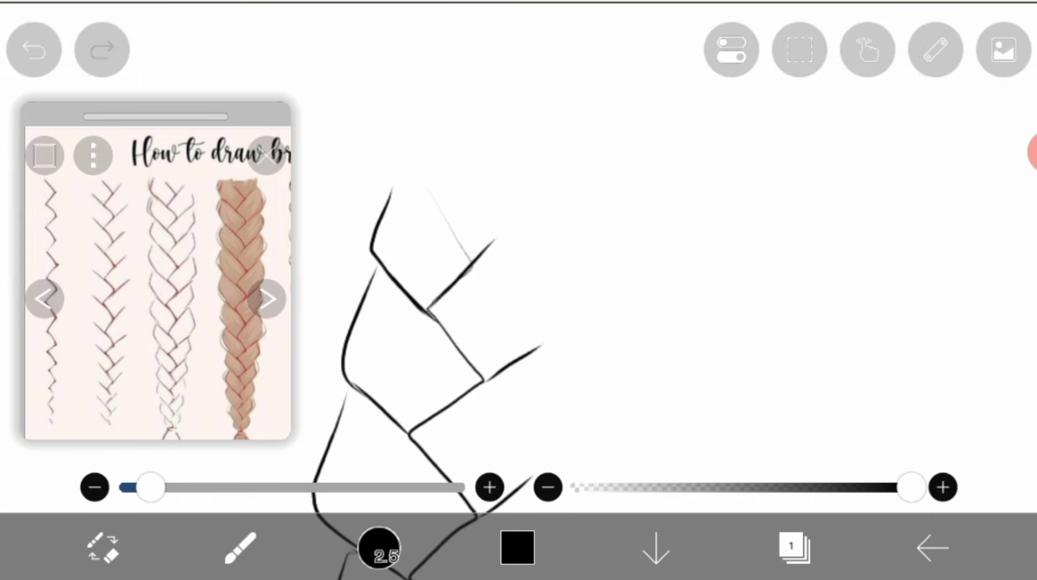
- Try a much thicker brush stroke along the braid's right side, then undo it
scroll(432, 297, "down", 2)
scroll(432, 297, "up", 3)
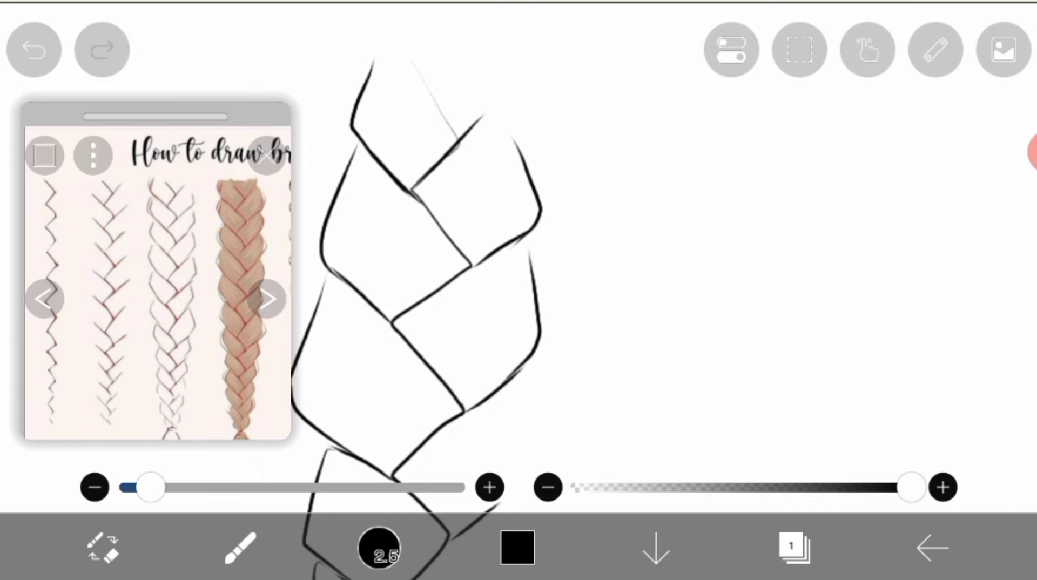
left_click_drag(150, 488, 424, 488)
scroll(459, 270, "down", 1)
scroll(459, 270, "down", 3)
scroll(459, 270, "up", 2)
scroll(459, 270, "up", 2)
scroll(459, 270, "up", 3)
scroll(459, 270, "down", 1)
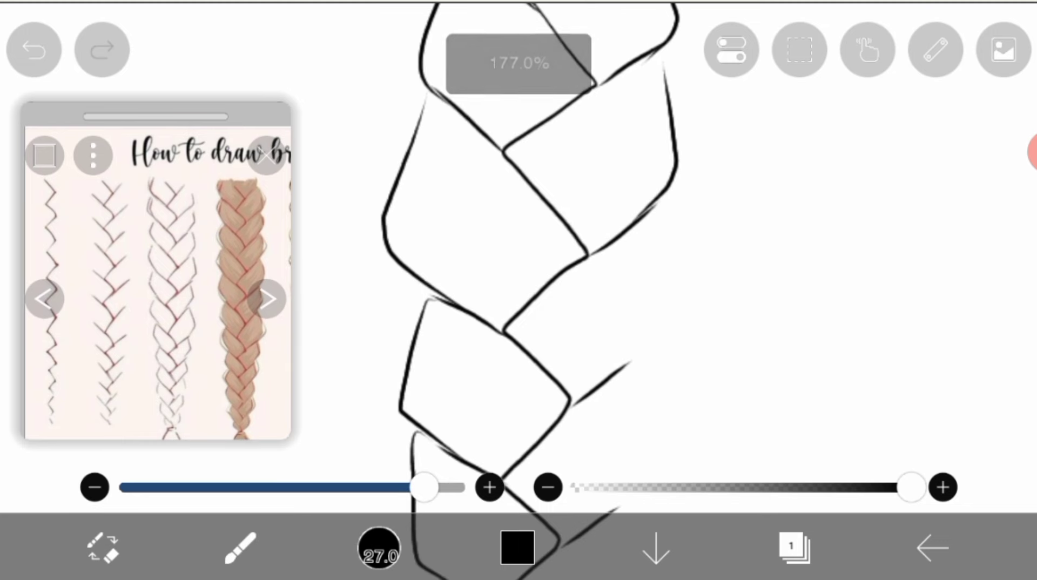
left_click_drag(647, 206, 661, 318)
key("ctrl+z")
- Shrink the brush back to thin and test short right-side edge strokes, undoing them
left_click_drag(424, 488, 159, 488)
left_click_drag(645, 220, 657, 275)
key("ctrl+z")
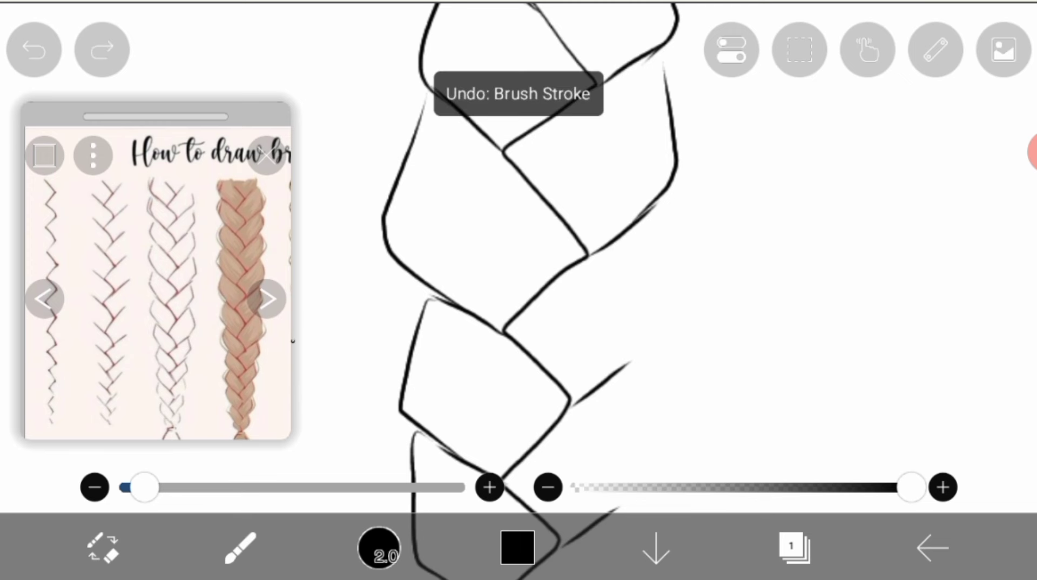
left_click_drag(657, 211, 655, 237)
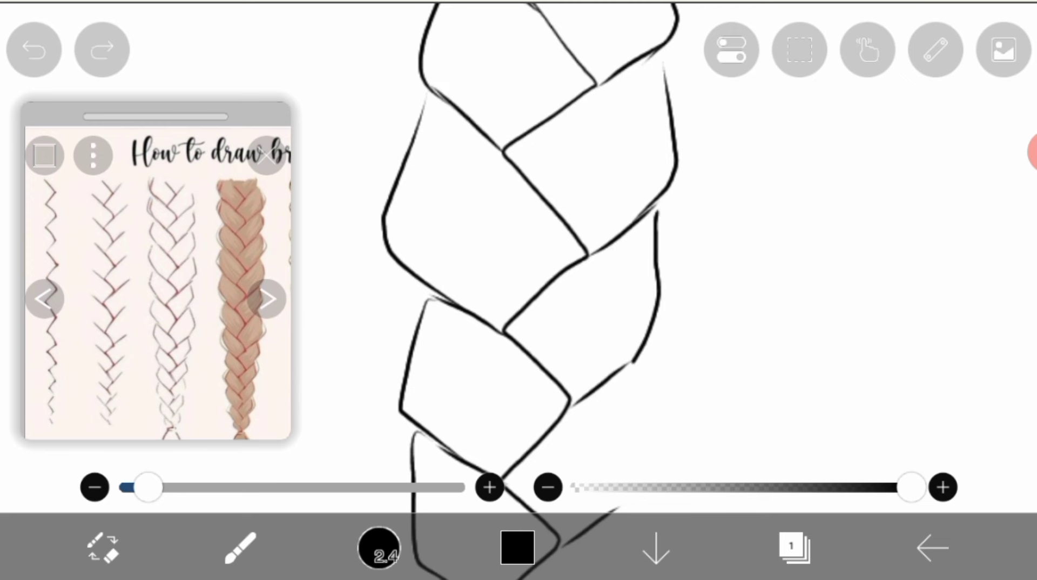
key("ctrl+z")
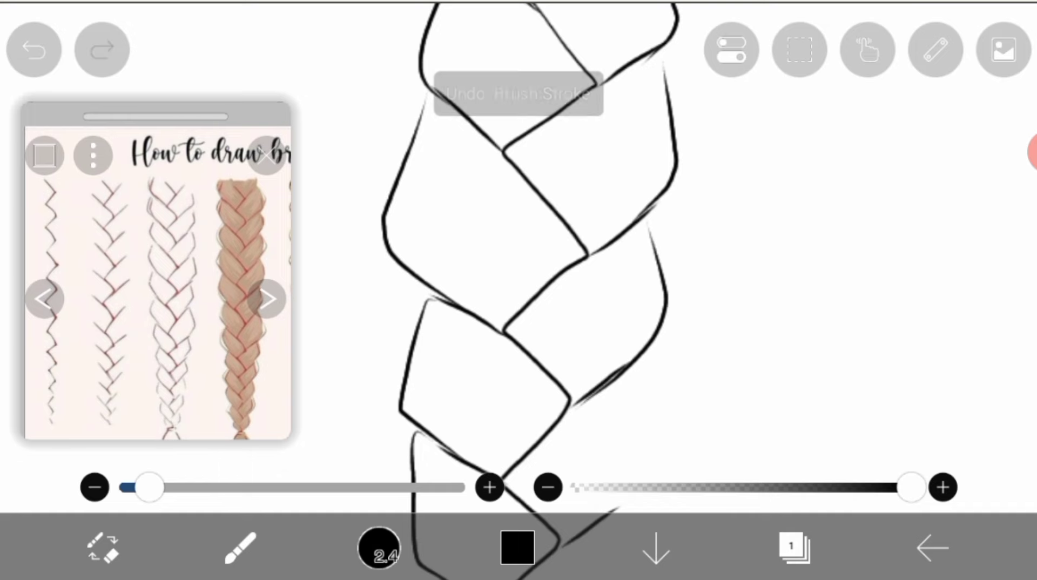
scroll(546, 291, "down", 5)
key("ctrl+z")
scroll(518, 270, "up", 5)
scroll(518, 270, "up", 2)
scroll(518, 270, "up", 3)
key("ctrl+z")
- Draw the right outer curve of a strand, redrawing it until it fits
mouse_move(604, 117)
left_mouse_down()
mouse_move(641, 221)
mouse_move(494, 401)
left_mouse_up()
key("ctrl+z")
mouse_move(610, 89)
left_mouse_down()
mouse_move(637, 254)
mouse_move(494, 402)
left_mouse_up()
key("ctrl+z")
mouse_move(606, 103)
left_mouse_down()
mouse_move(648, 302)
mouse_move(494, 403)
left_mouse_up()
scroll(518, 270, "down", 5)
scroll(519, 270, "up", 3)
scroll(519, 270, "down", 1)
scroll(518, 270, "up", 3)
- Try a small stroke beside the right curve, then undo it
left_click_drag(527, 216, 507, 378)
scroll(518, 270, "down", 2)
scroll(519, 270, "up", 3)
left_click(34, 50)
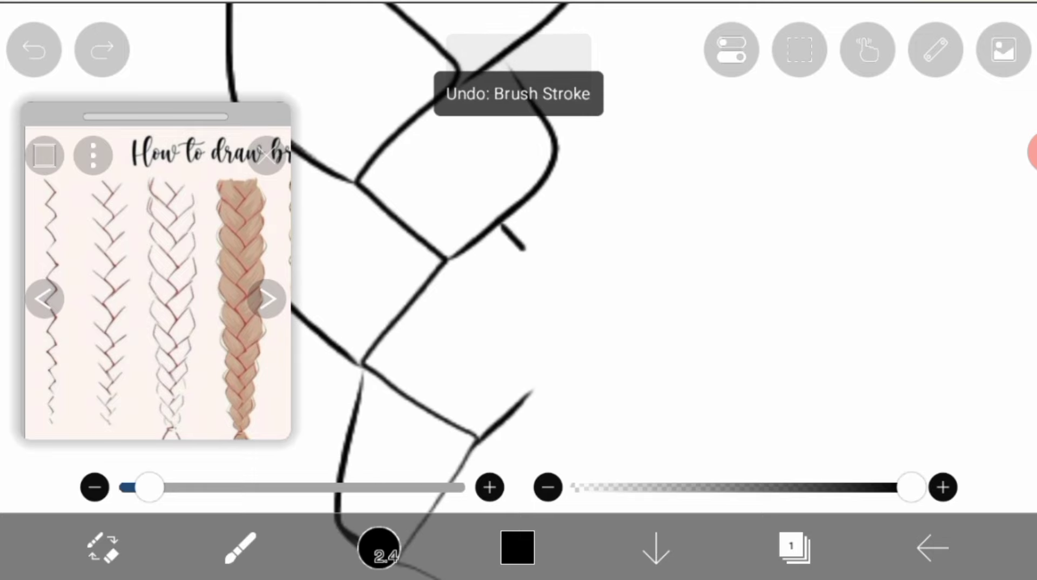
scroll(518, 270, "down", 5)
scroll(518, 270, "down", 3)
scroll(519, 243, "down", 1)
scroll(508, 351, "up", 3)
scroll(508, 351, "up", 3)
scroll(507, 351, "up", 1)
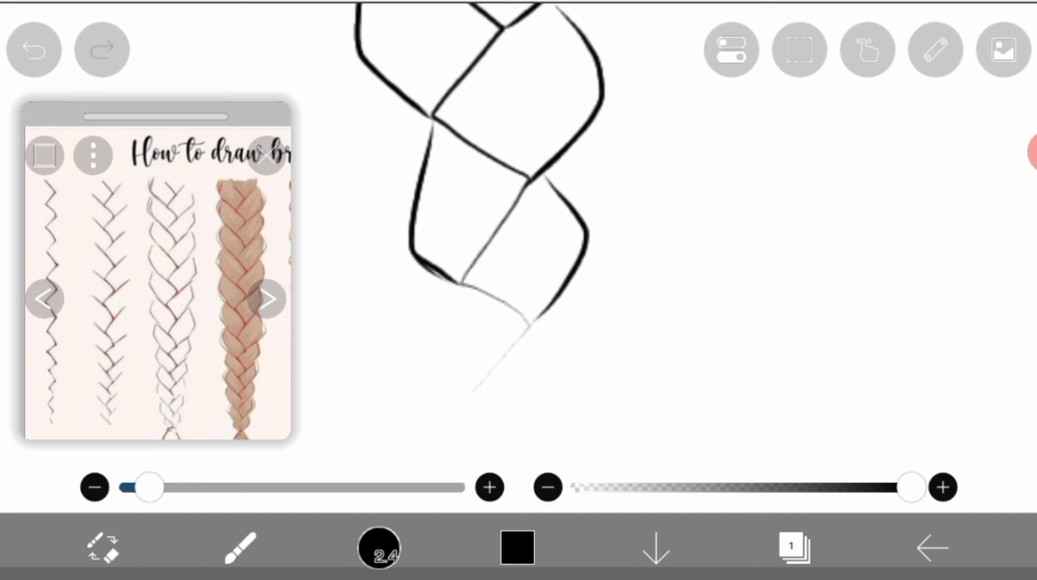
- Extend the two bottom strands down into the braid's wispy tail
left_click_drag(500, 354, 421, 445)
left_click_drag(535, 316, 443, 445)
scroll(518, 270, "down", 2)
scroll(518, 243, "down", 3)
scroll(518, 243, "down", 1)
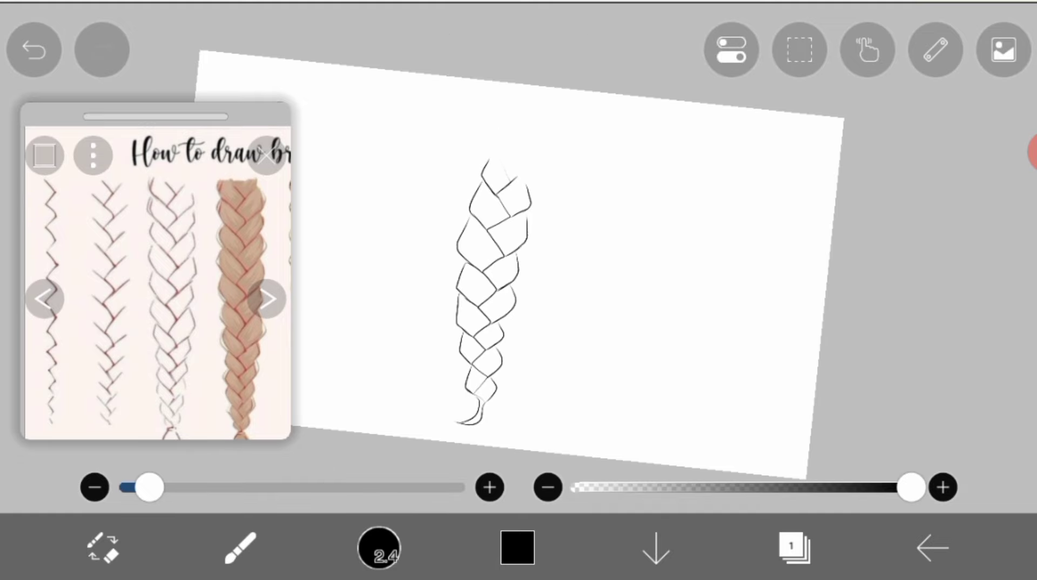
- Switch to the Eraser with E and zoom around the finished braid
scroll(518, 292, "up", 2)
scroll(519, 292, "up", 2)
scroll(518, 292, "up", 1)
scroll(519, 292, "down", 1)
key("e")
scroll(486, 270, "up", 5)
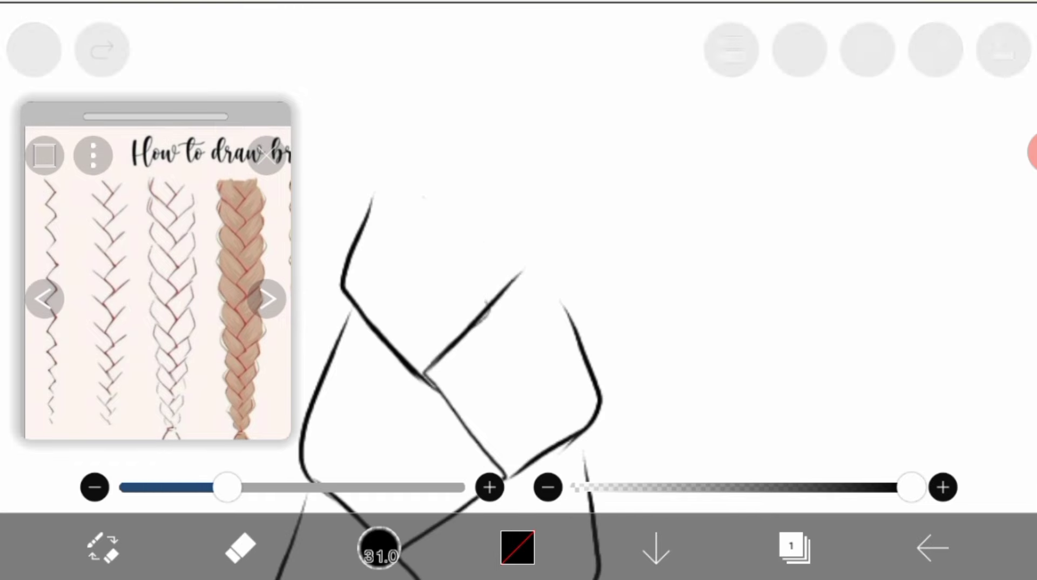
scroll(488, 264, "down", 3)
scroll(488, 264, "down", 3)
scroll(488, 264, "up", 2)
scroll(518, 291, "down", 3)
scroll(519, 291, "up", 1)
scroll(519, 291, "up", 1)
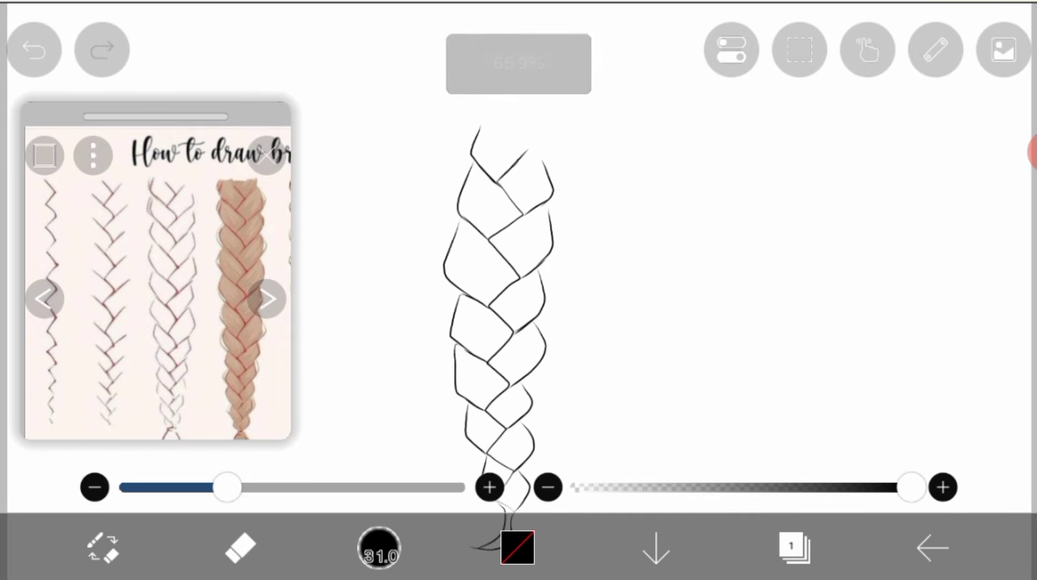